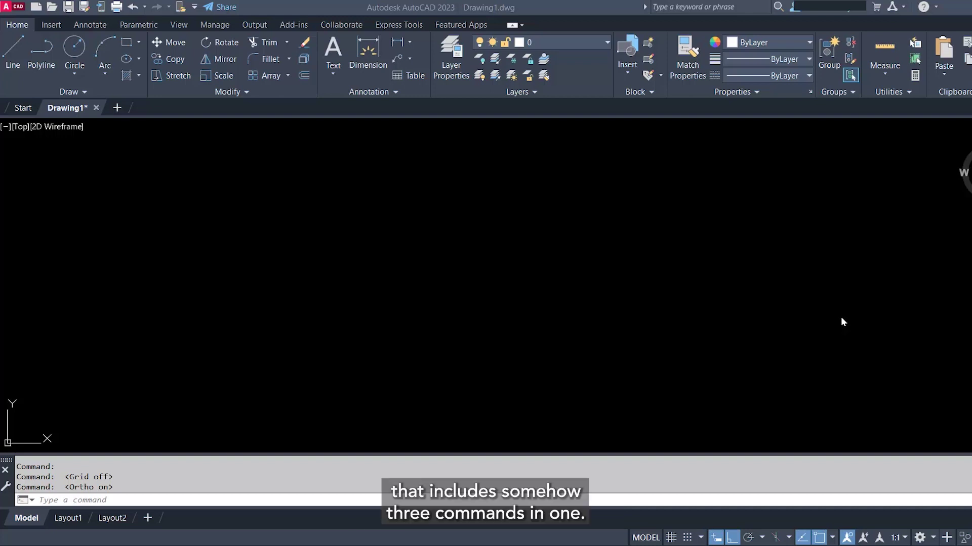
# - Clear the drawing area and draw a rectangle 1000 wide and 800 high
pyautogui.hotkey('ctrl', 'a')
pyautogui.press('Delete')
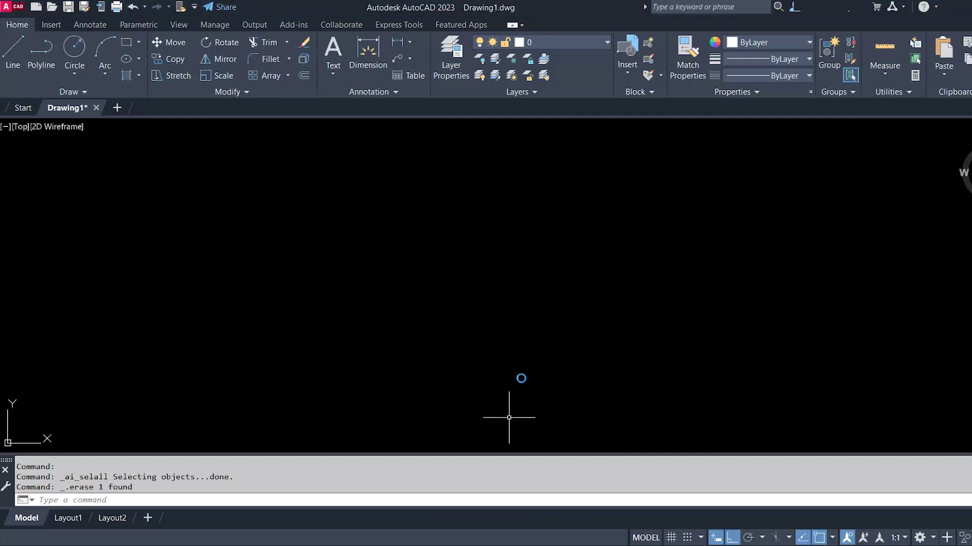
pyautogui.click(126, 43)
pyautogui.click(417, 377)
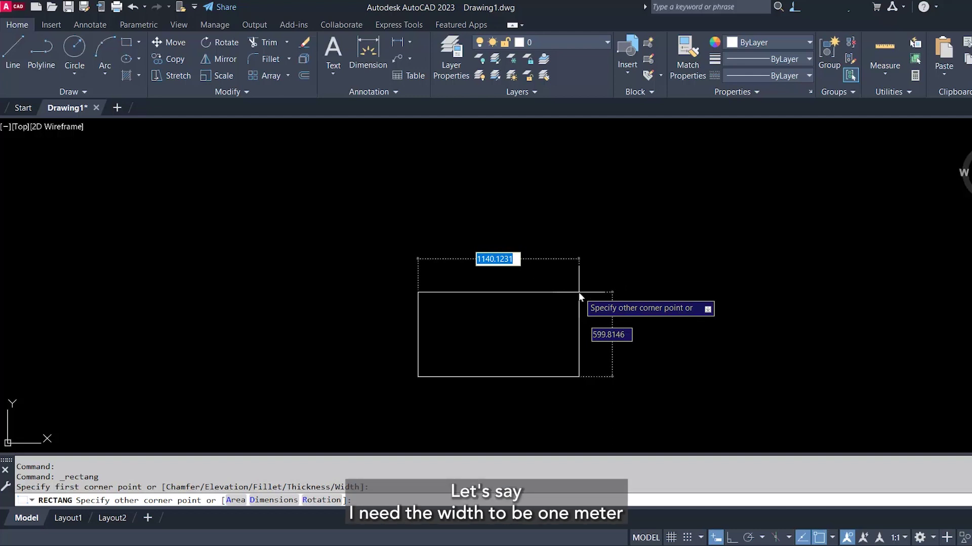
pyautogui.write('1000')
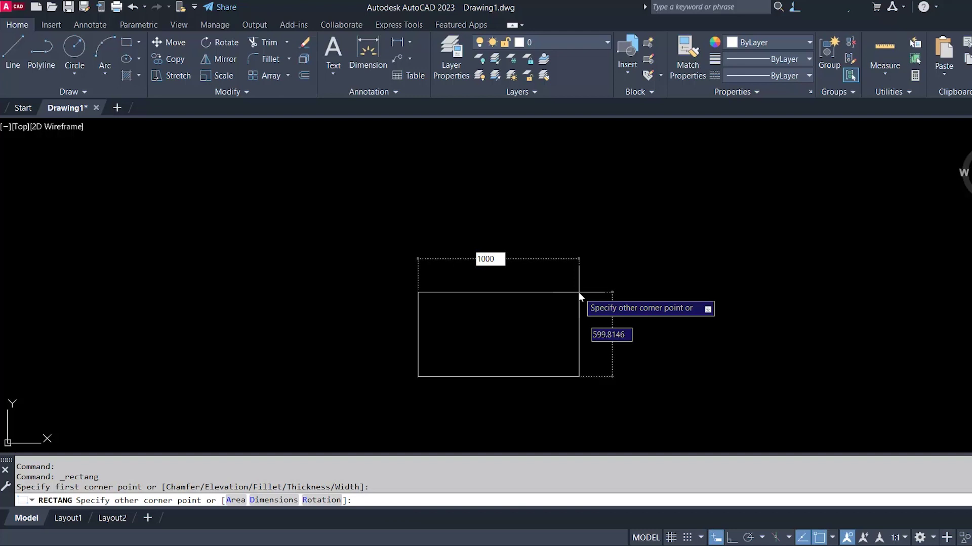
pyautogui.press('Tab')
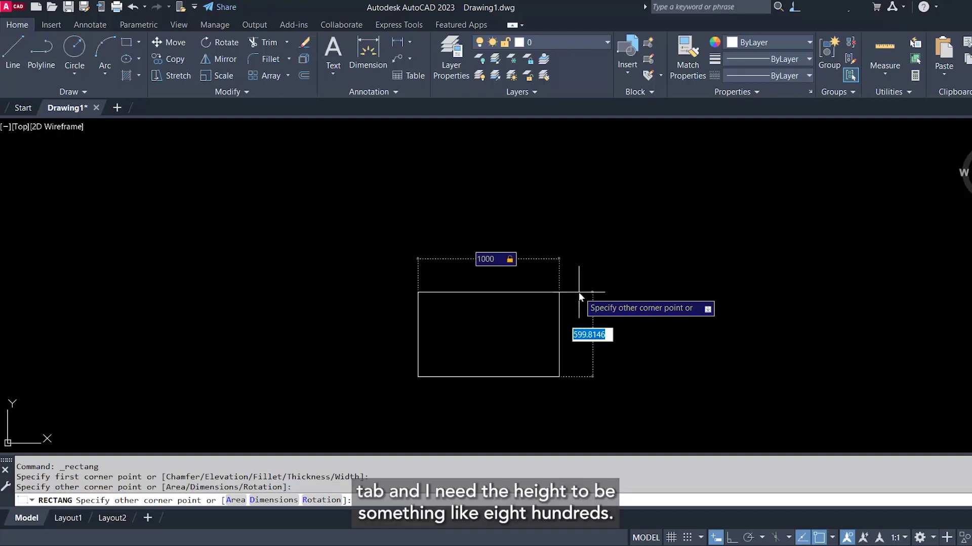
pyautogui.write('800')
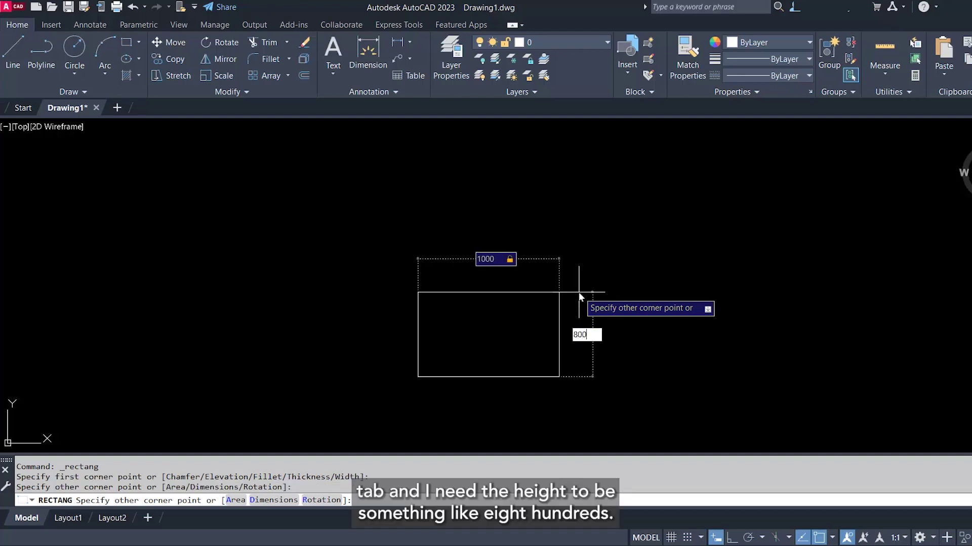
pyautogui.press('Return')
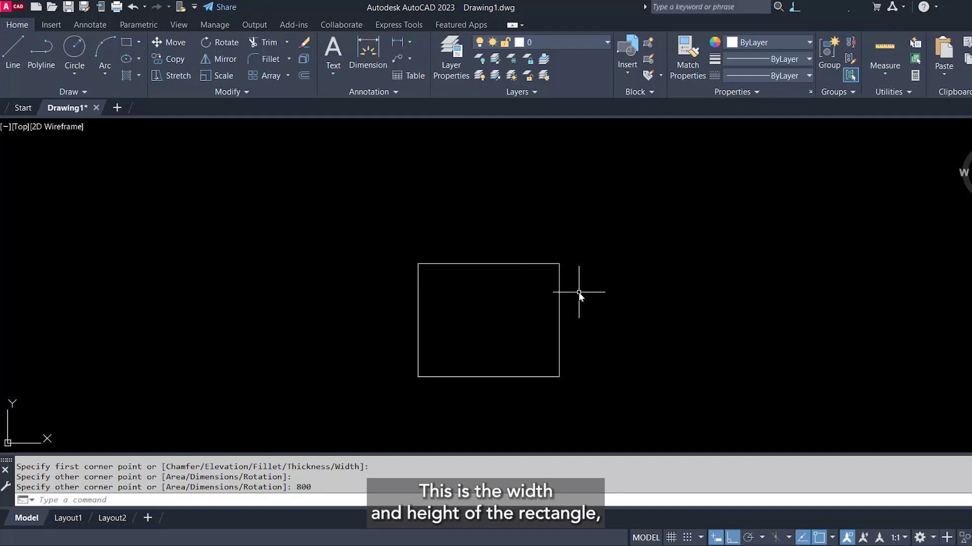
# - Rotate the rectangle freehand by about 39 degrees counterclockwise around a point inside it, with Ortho off
pyautogui.write('r')
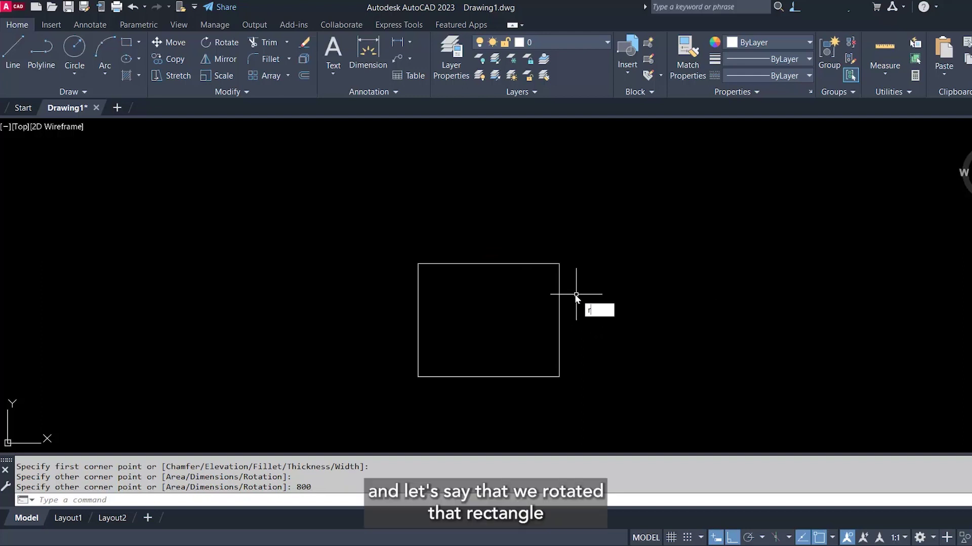
pyautogui.write('o')
pyautogui.press('Return')
pyautogui.click(572, 291)
pyautogui.click(509, 323)
pyautogui.press('Return')
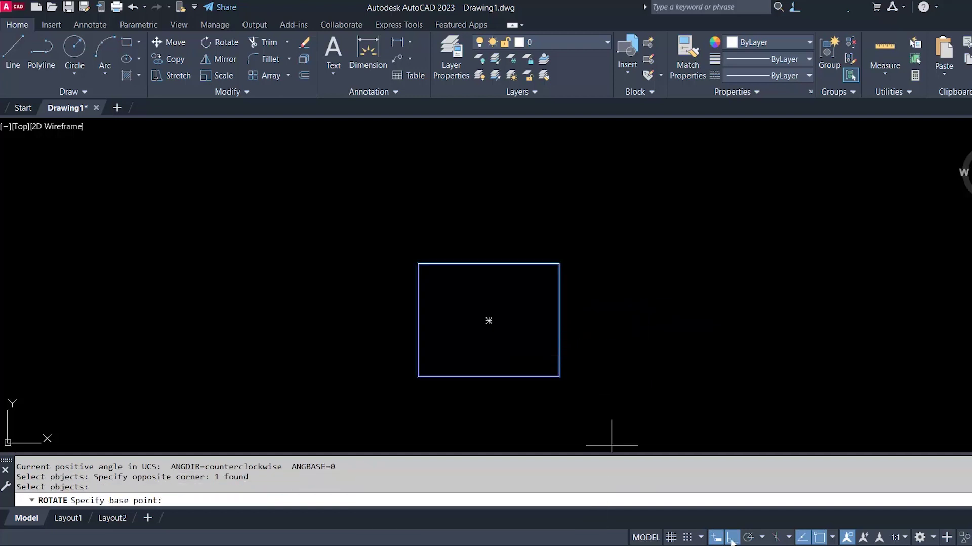
pyautogui.click(732, 537)
pyautogui.click(513, 342)
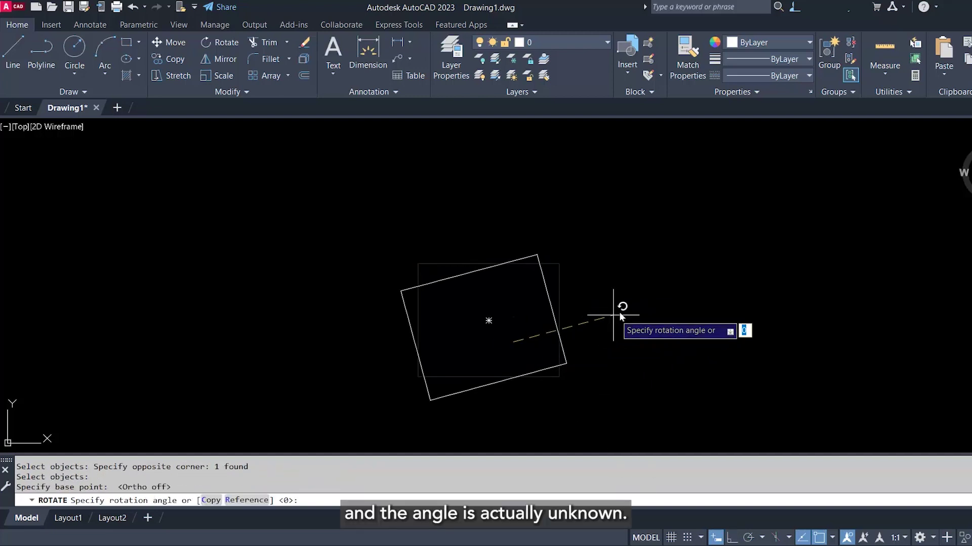
pyautogui.click(636, 244)
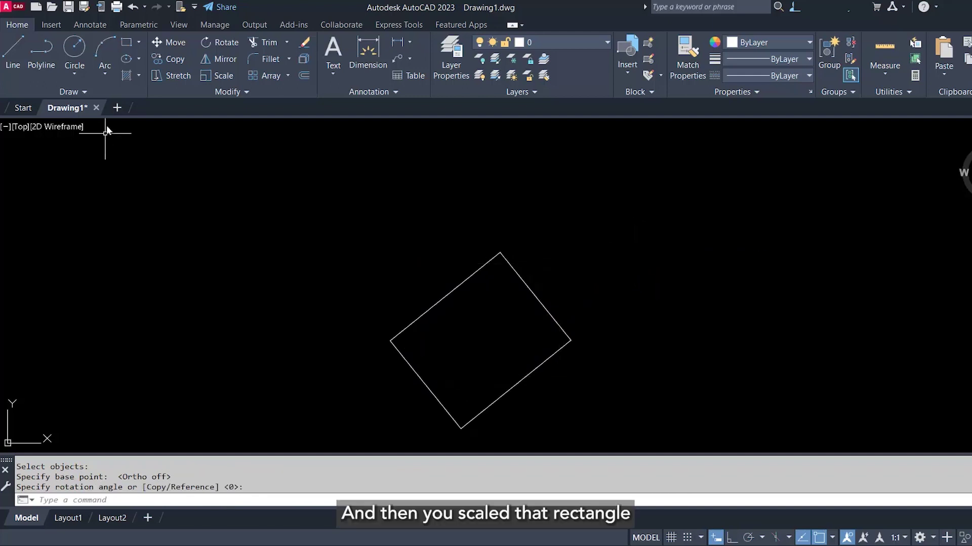
# - Scale the rotated rectangle down freehand to about 0.27 of its size, from a base point near its centre
pyautogui.click(219, 76)
pyautogui.click(525, 252)
pyautogui.click(506, 316)
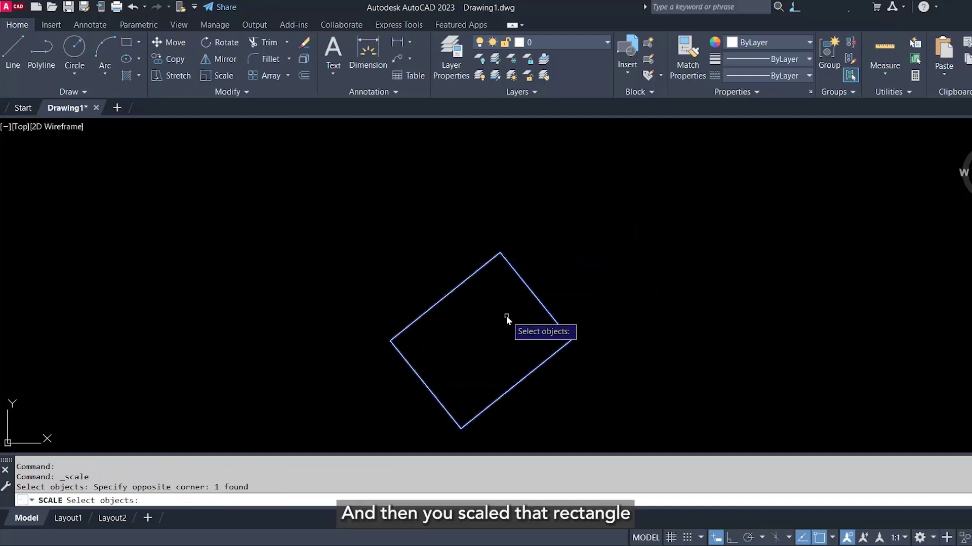
pyautogui.press('Return')
pyautogui.click(494, 334)
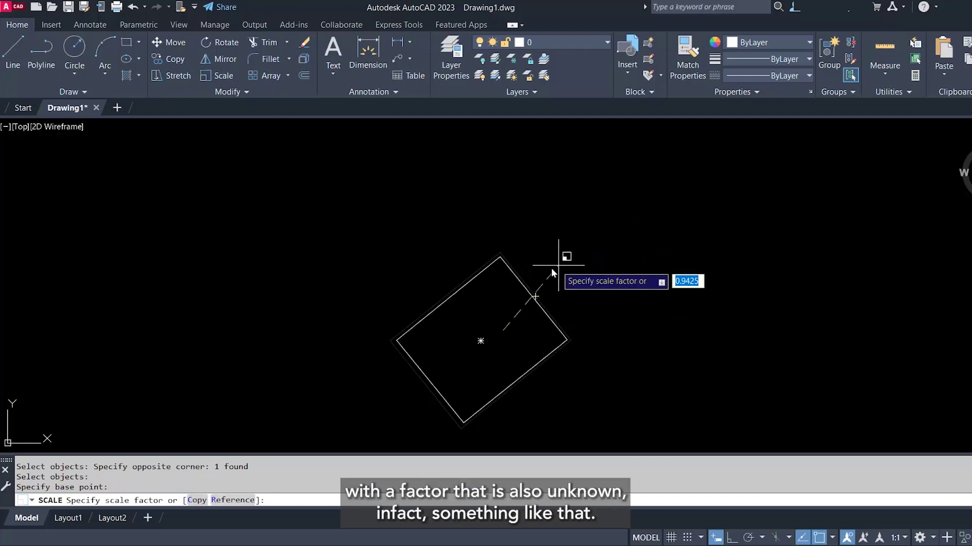
pyautogui.click(515, 351)
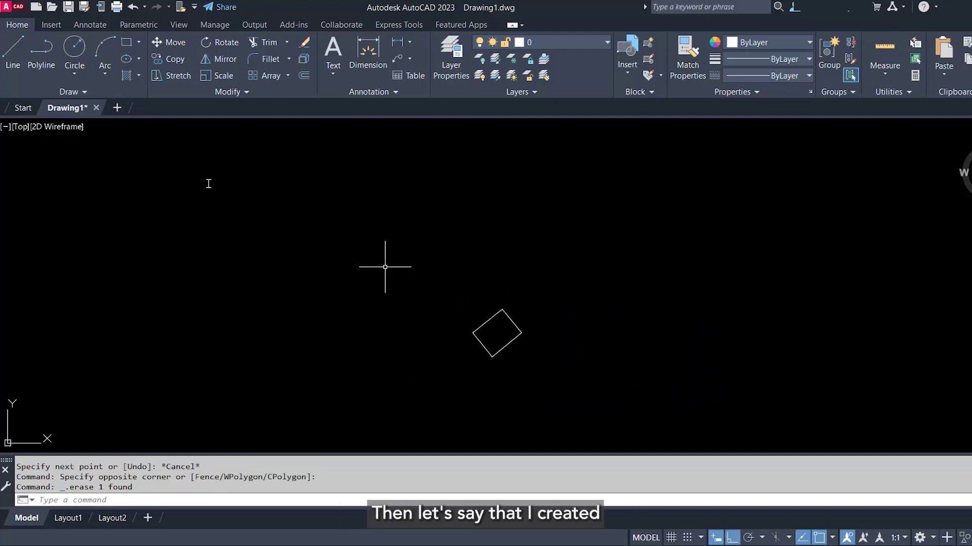
# - Draw a stepped line above the rectangle: a short vertical segment, 875 horizontally to the left, freehand down, and freehand left
pyautogui.click(15, 50)
pyautogui.click(420, 196)
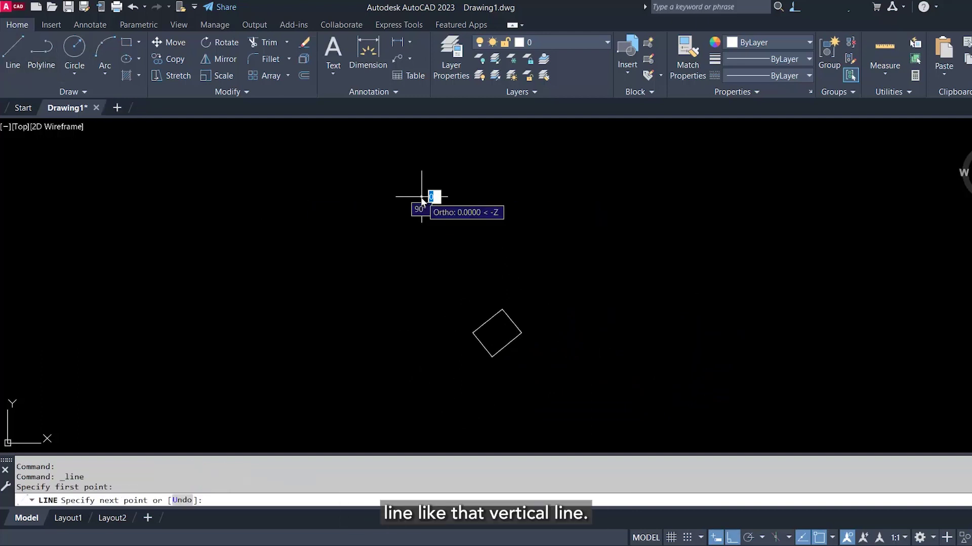
pyautogui.click(427, 234)
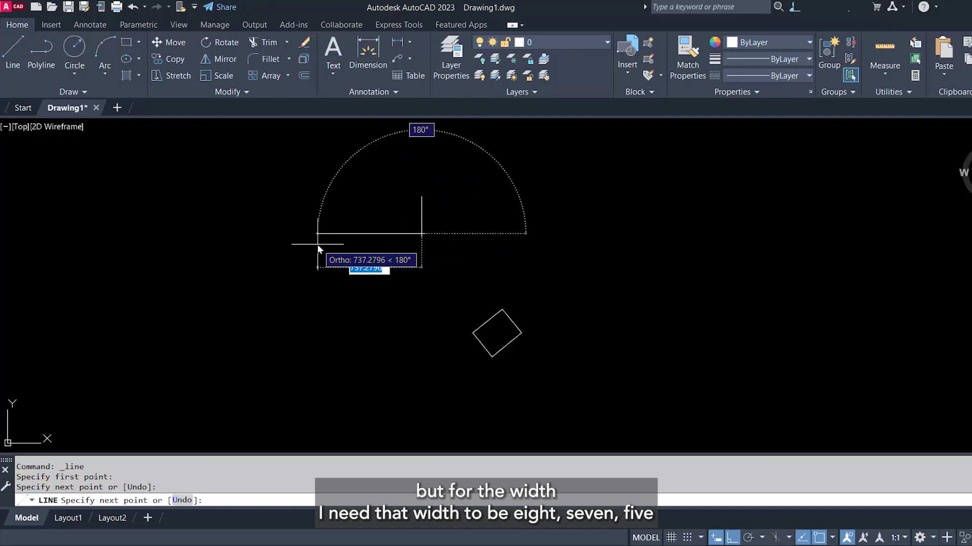
pyautogui.write('875')
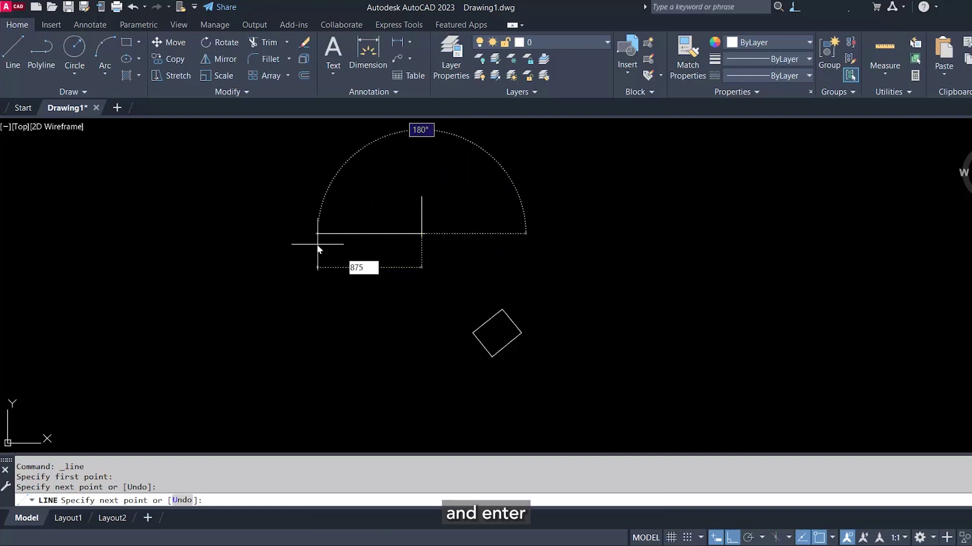
pyautogui.press('Return')
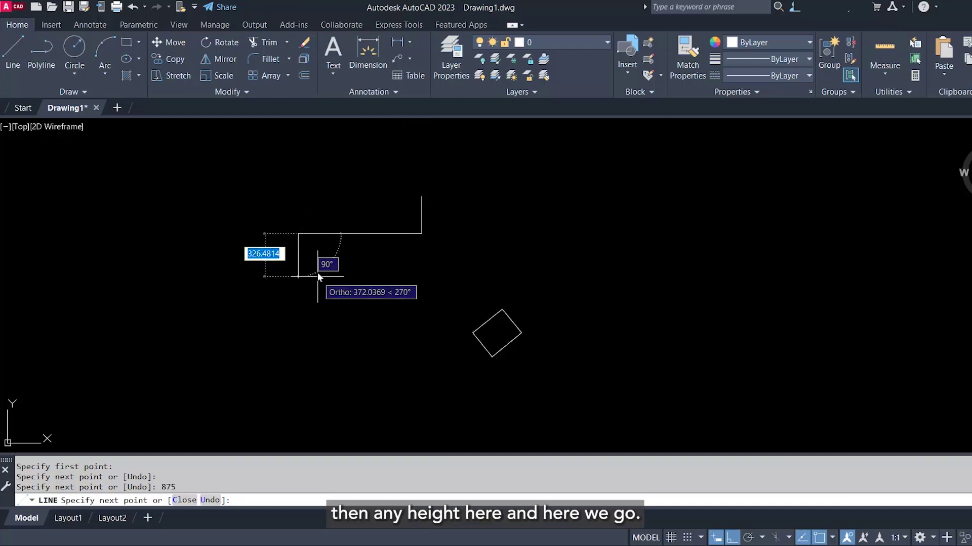
pyautogui.click(319, 292)
pyautogui.click(228, 280)
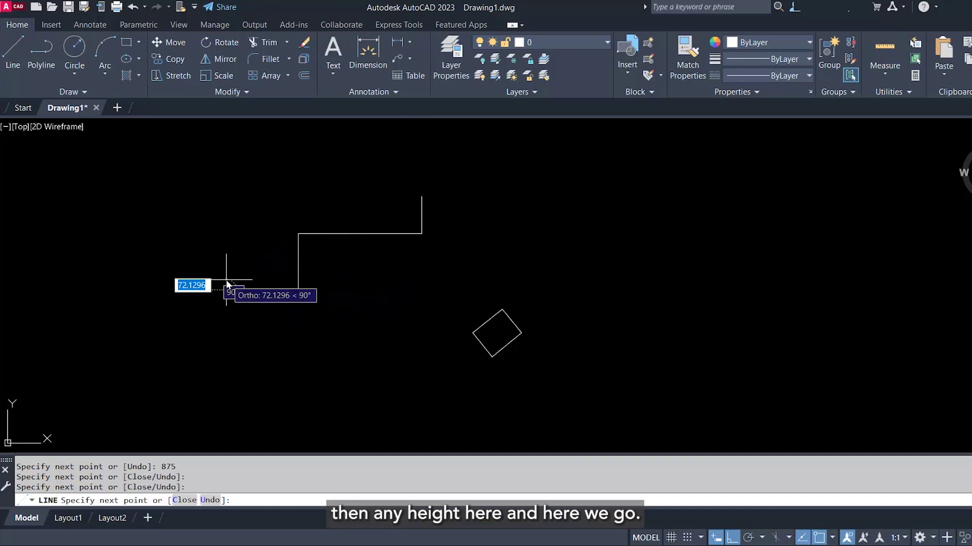
pyautogui.press('Escape')
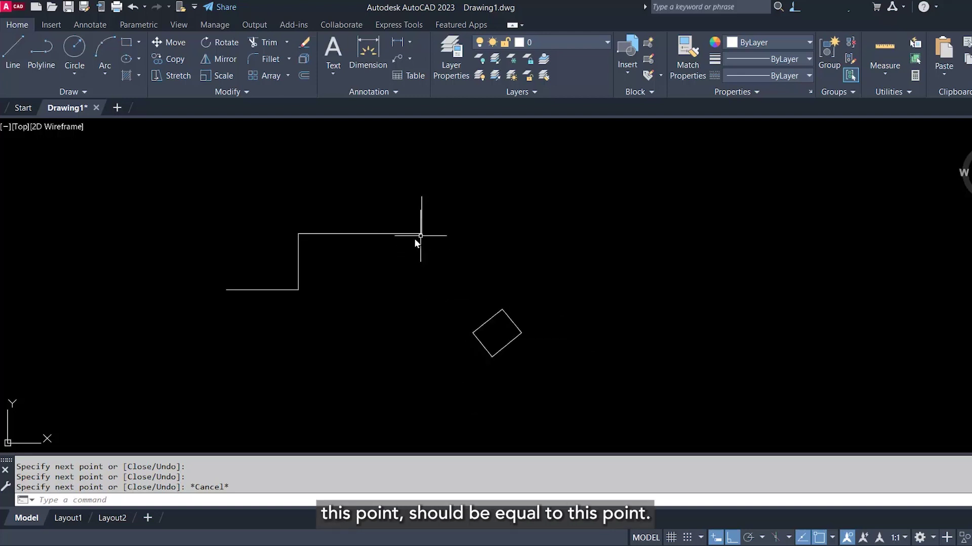
# - Measure the rectangle's upper-left side and the upper horizontal segment of the stepped line
pyautogui.click(892, 46)
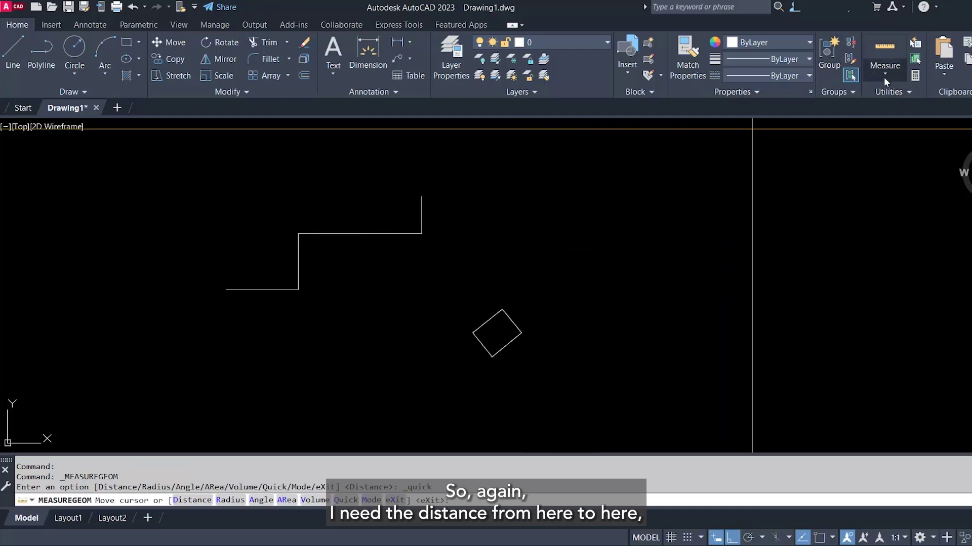
pyautogui.click(885, 79)
pyautogui.click(889, 122)
pyautogui.click(502, 310)
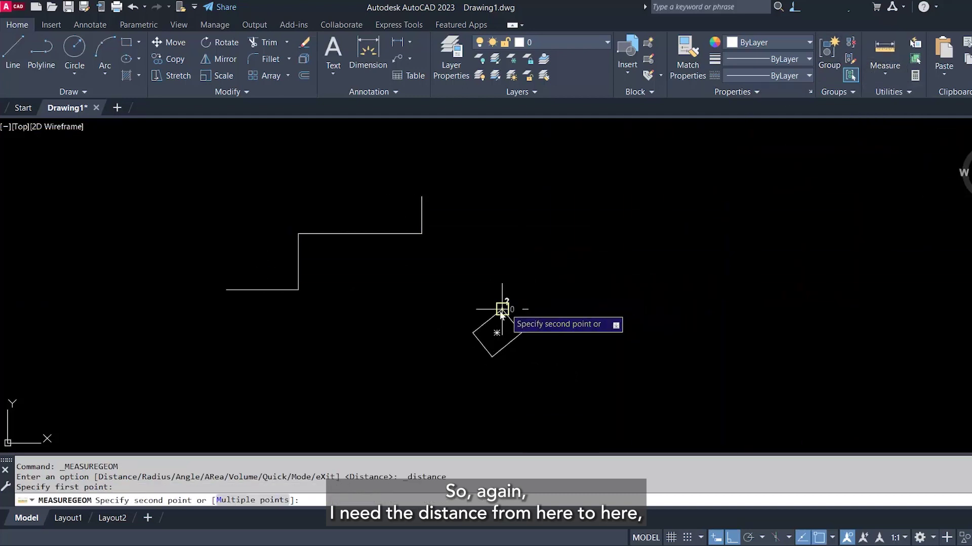
pyautogui.click(472, 332)
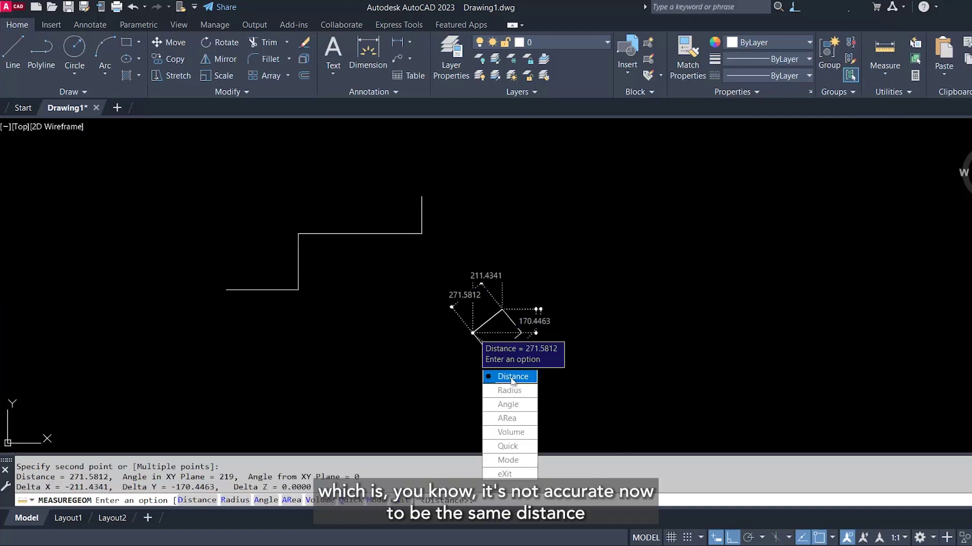
pyautogui.click(511, 378)
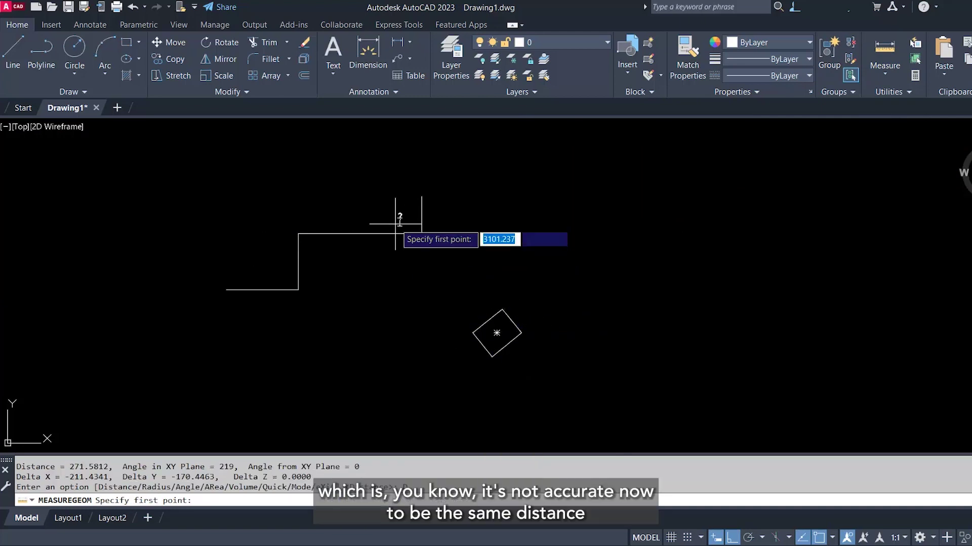
pyautogui.click(421, 234)
pyautogui.click(299, 233)
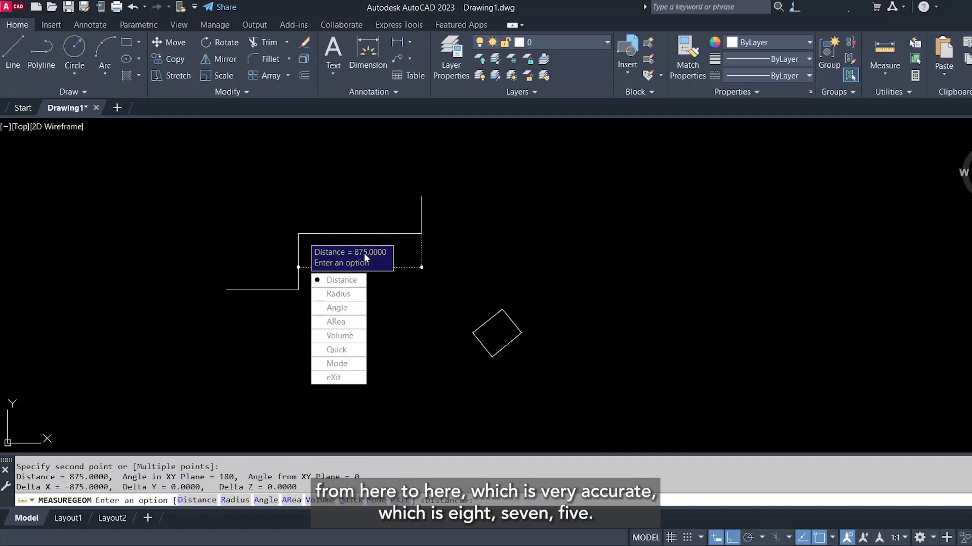
pyautogui.click(485, 464)
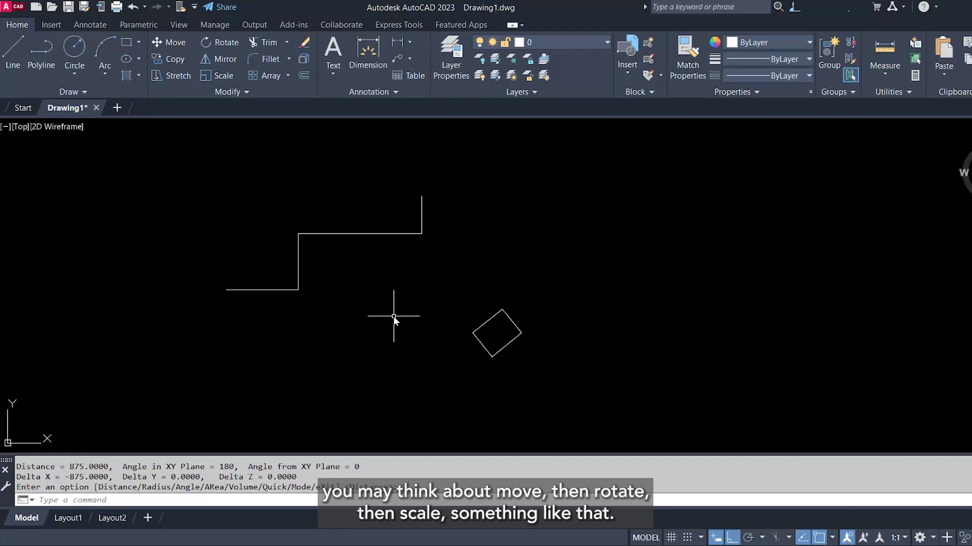
pyautogui.write('x')
pyautogui.press('Return')
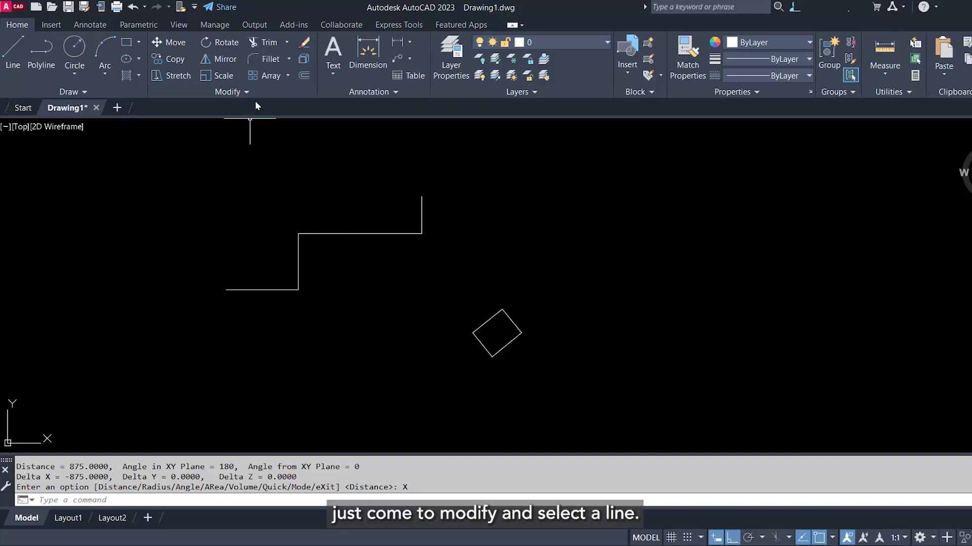
# - Start aligning the small rectangle with Ortho off, matching its left corner to the left end of the stepped line's upper horizontal segment
pyautogui.click(244, 93)
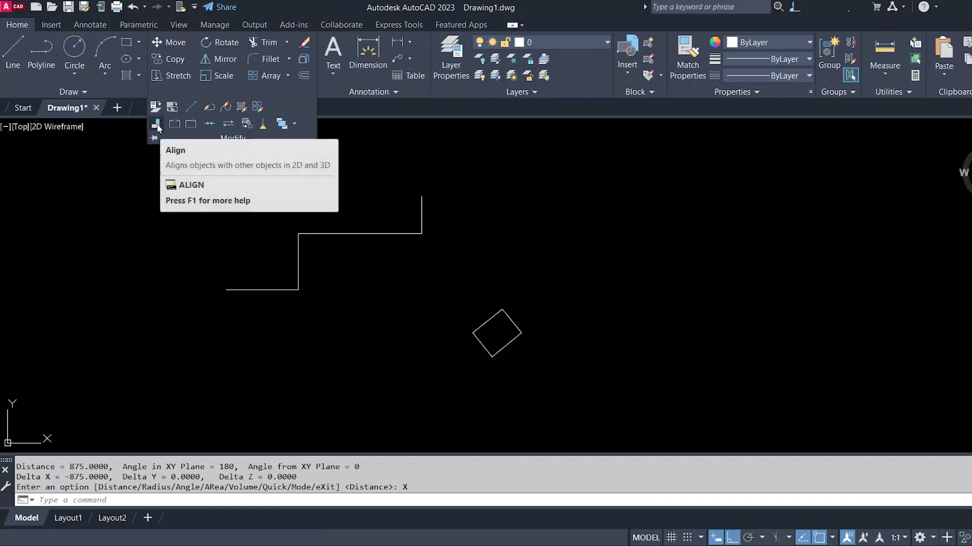
pyautogui.press('Escape')
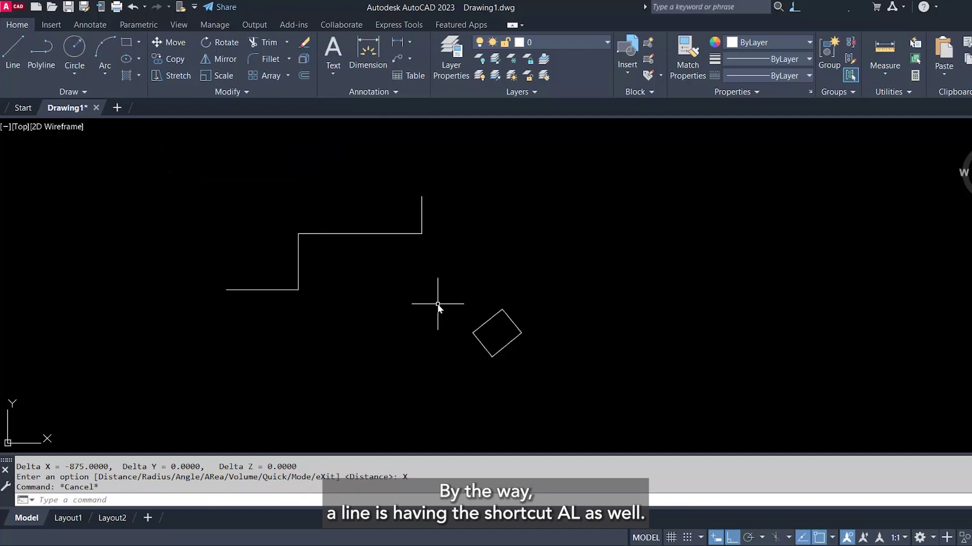
pyautogui.write('AL')
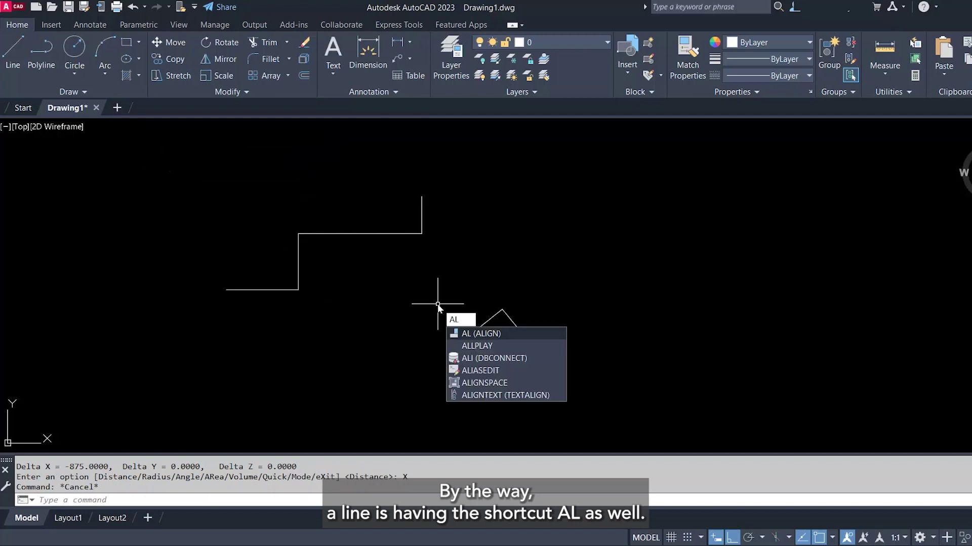
pyautogui.press('Return')
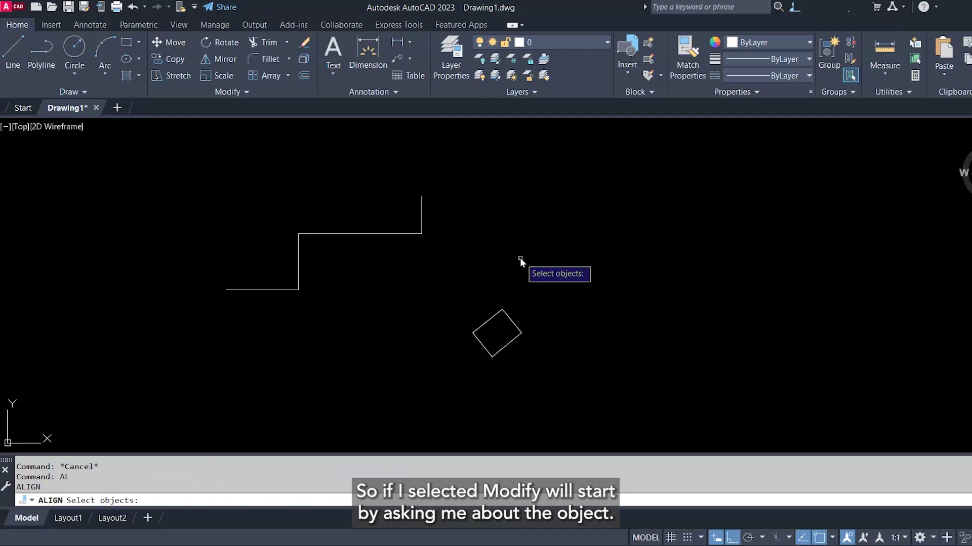
pyautogui.click(513, 318)
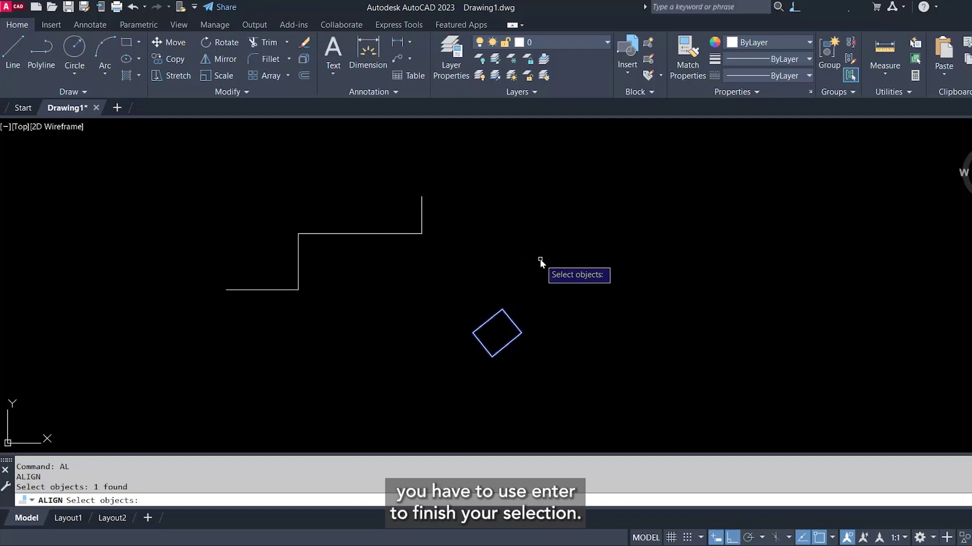
pyautogui.press('Return')
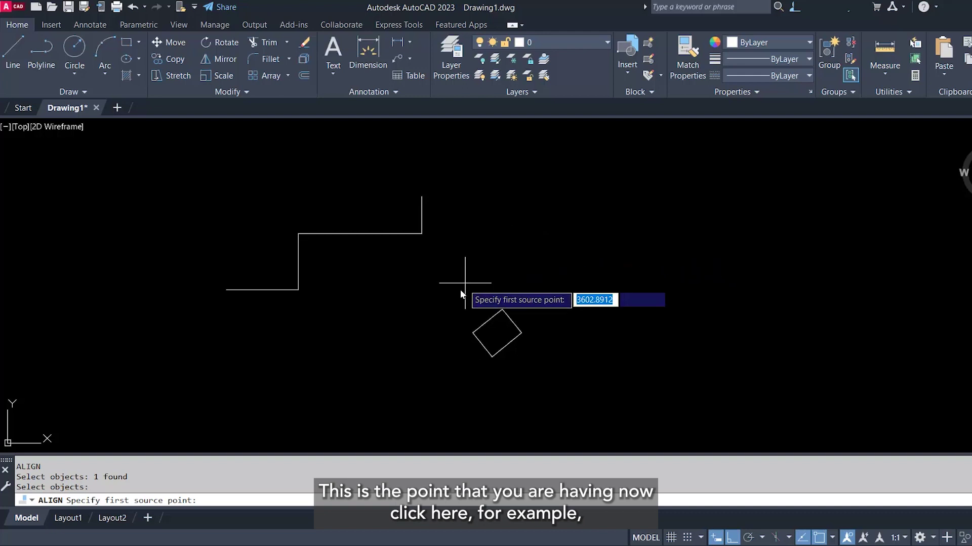
pyautogui.click(470, 331)
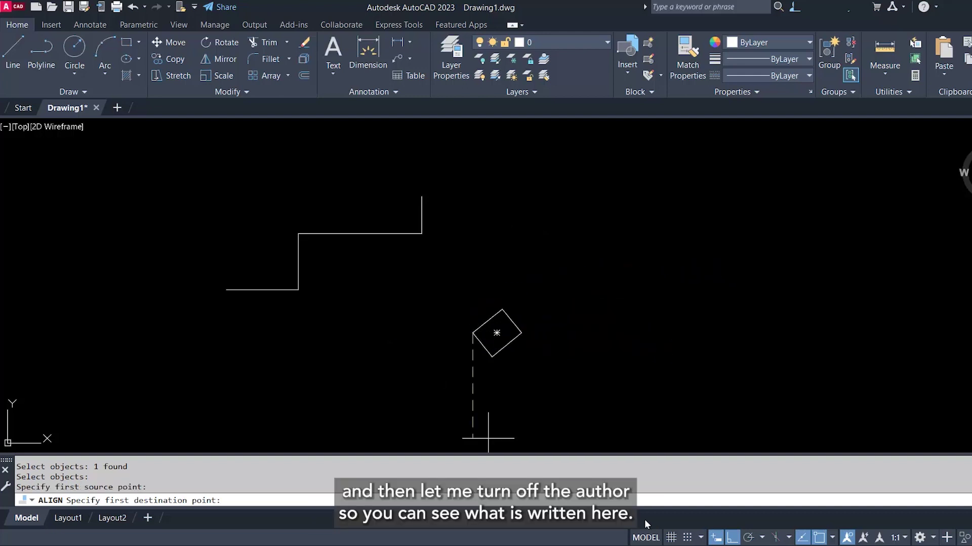
pyautogui.click(731, 539)
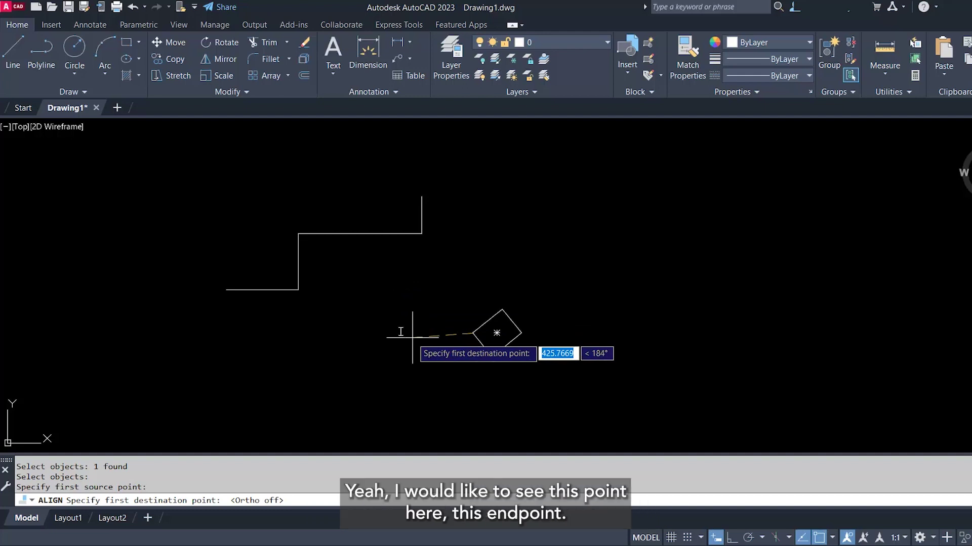
pyautogui.click(298, 234)
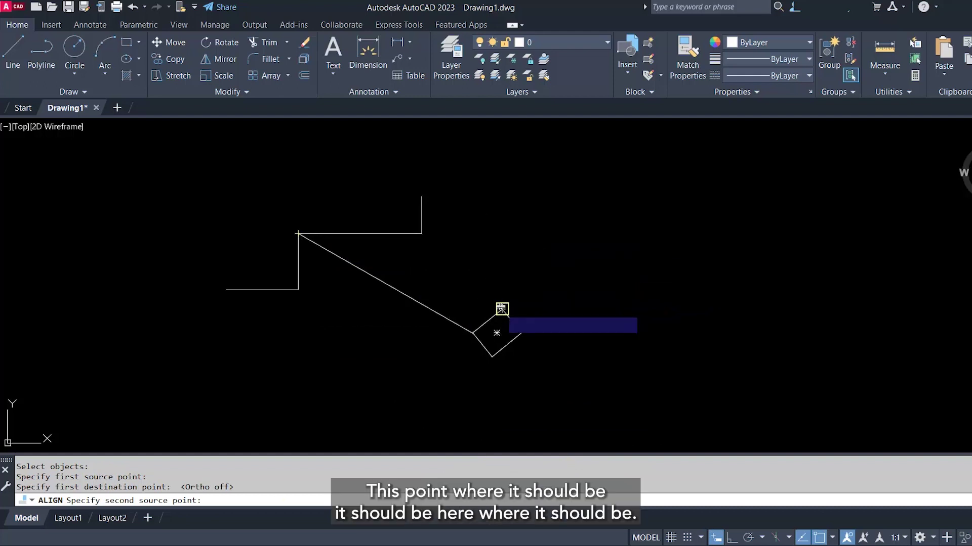
# - Match the rectangle's top corner to the right end of the upper horizontal segment and finish the alignment with scaling to the alignment points
pyautogui.click(501, 309)
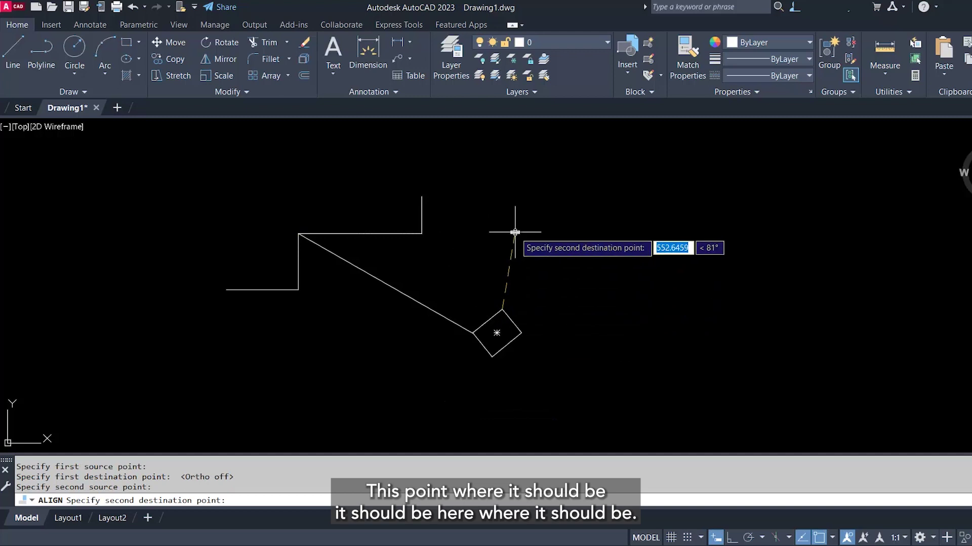
pyautogui.click(422, 235)
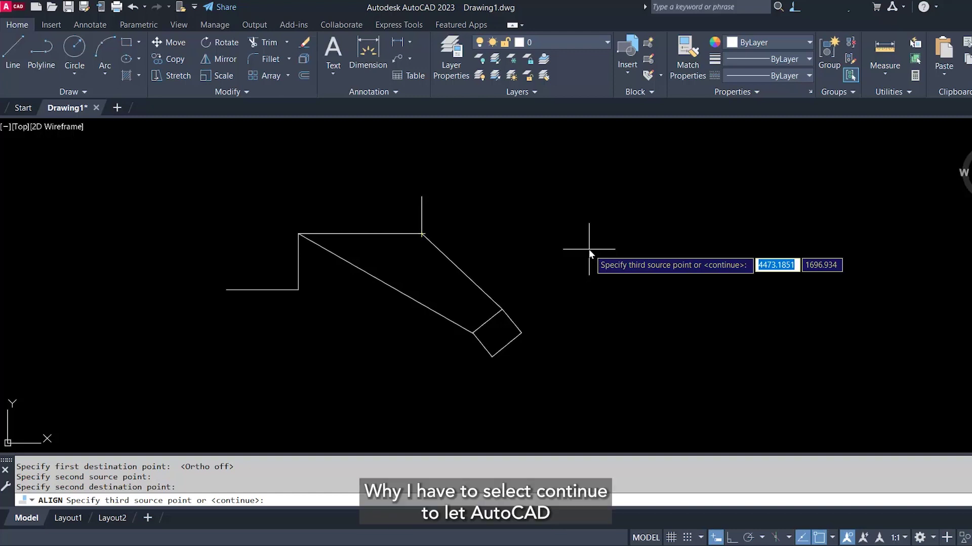
pyautogui.press('Return')
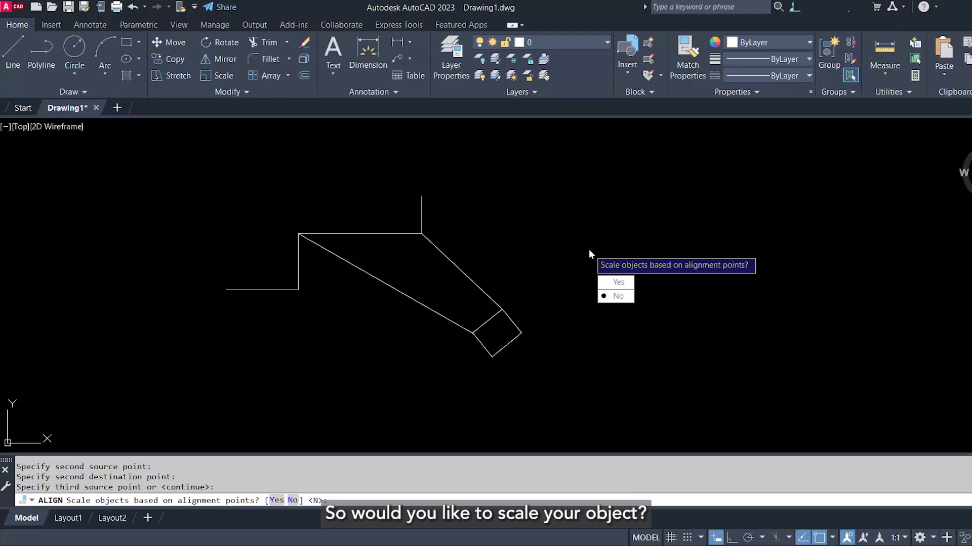
pyautogui.click(618, 282)
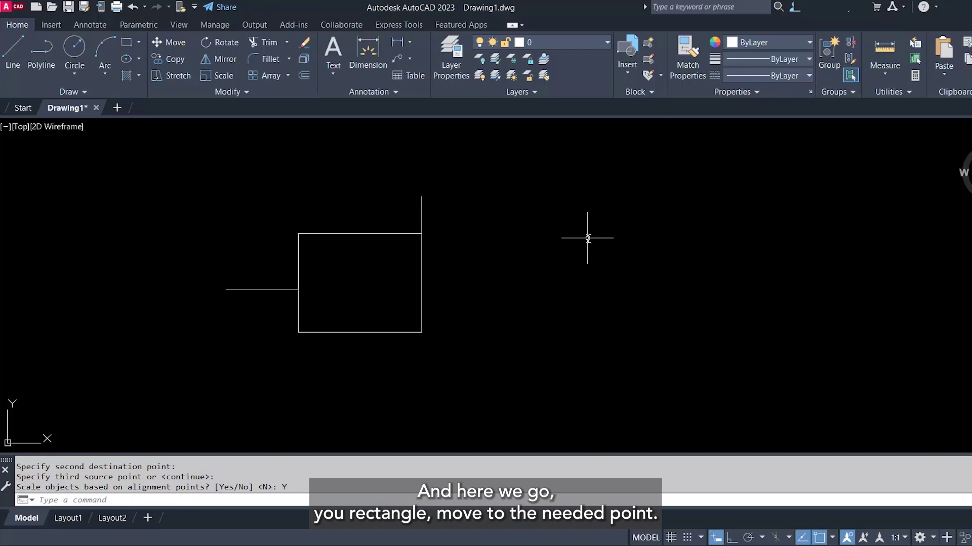